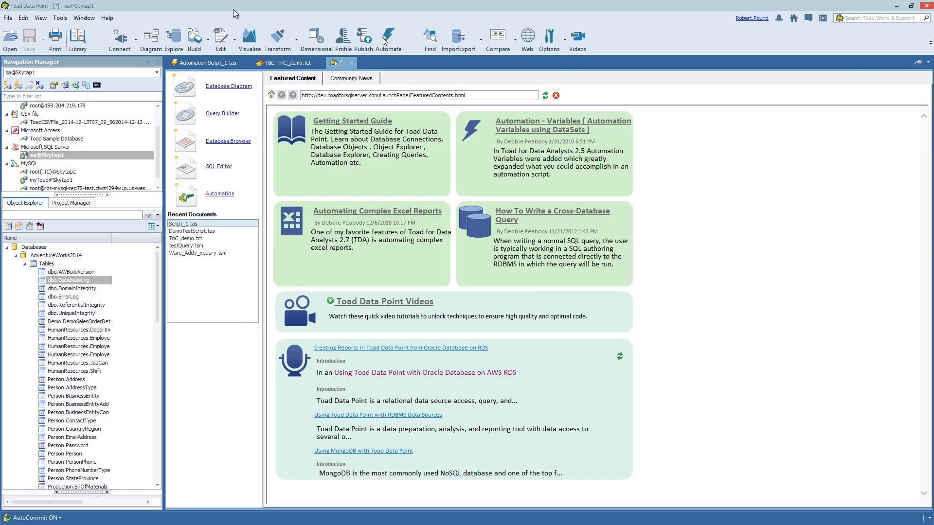
# Create an automation script from the TnC_demo.tct Transform and Cleanse document.
pyautogui.click(60, 18)
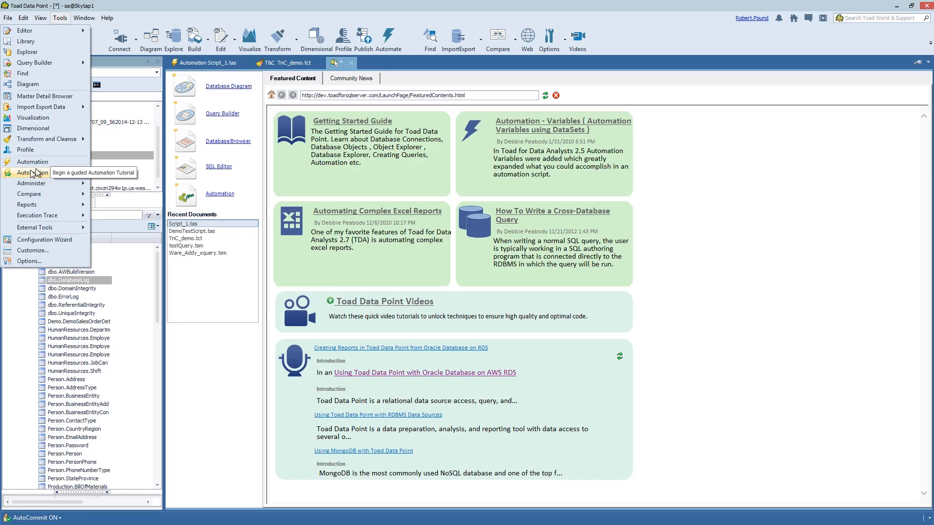
pyautogui.click(559, 157)
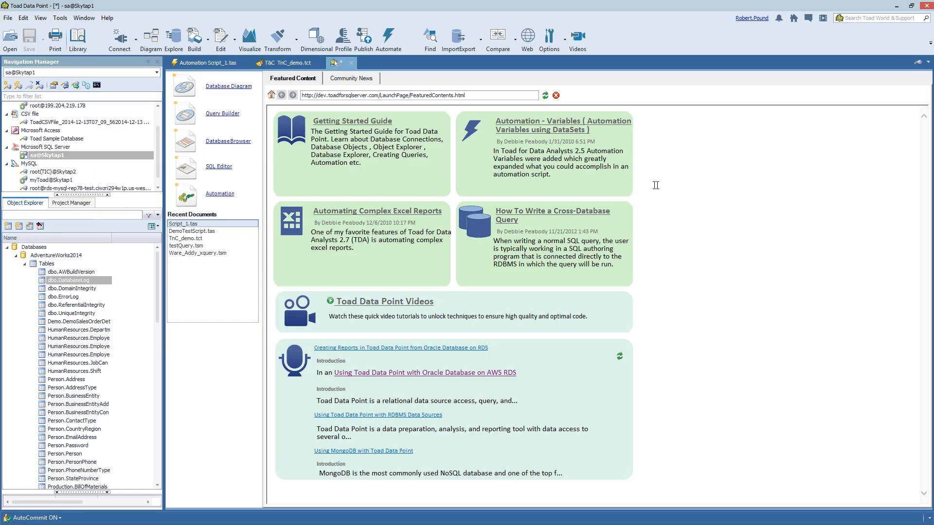
pyautogui.click(277, 65)
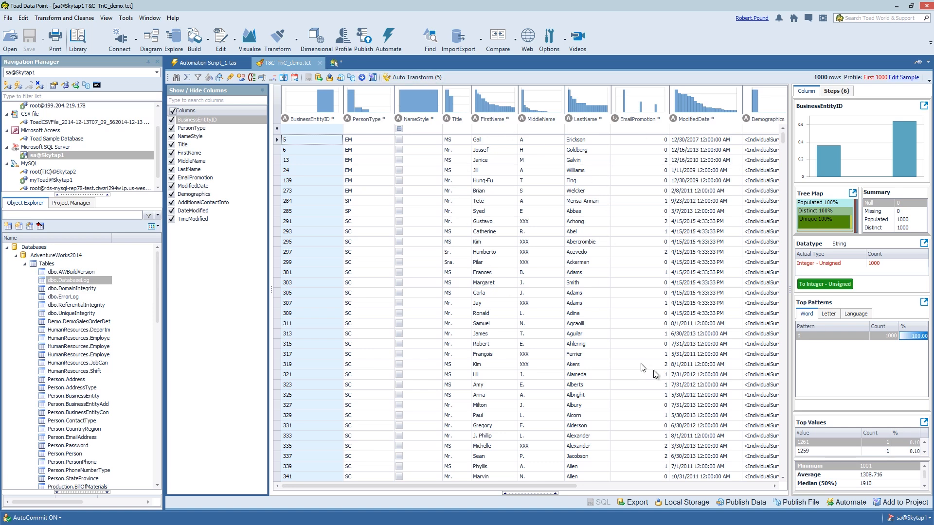
pyautogui.click(845, 506)
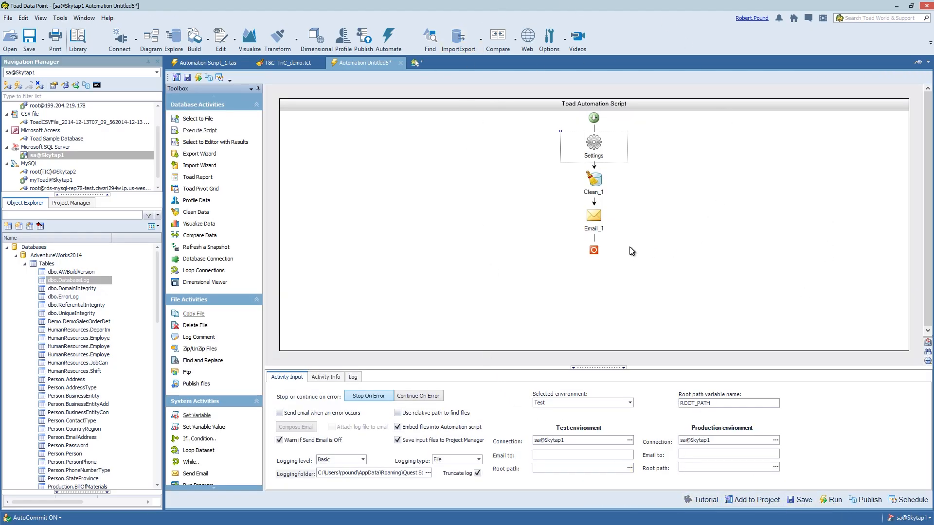
# Review the Clean_1 activity's input options, the available automation activities, and the script's Settings.
pyautogui.click(598, 184)
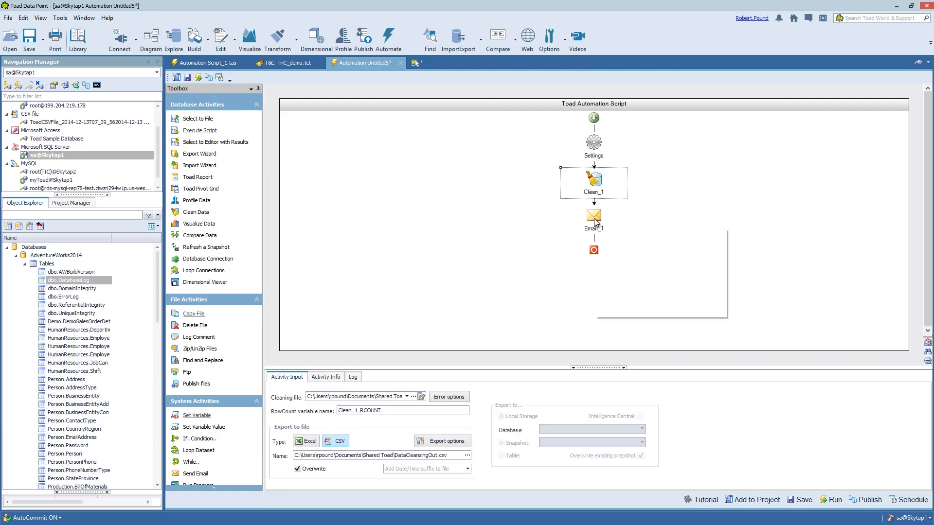
pyautogui.moveTo(596, 222)
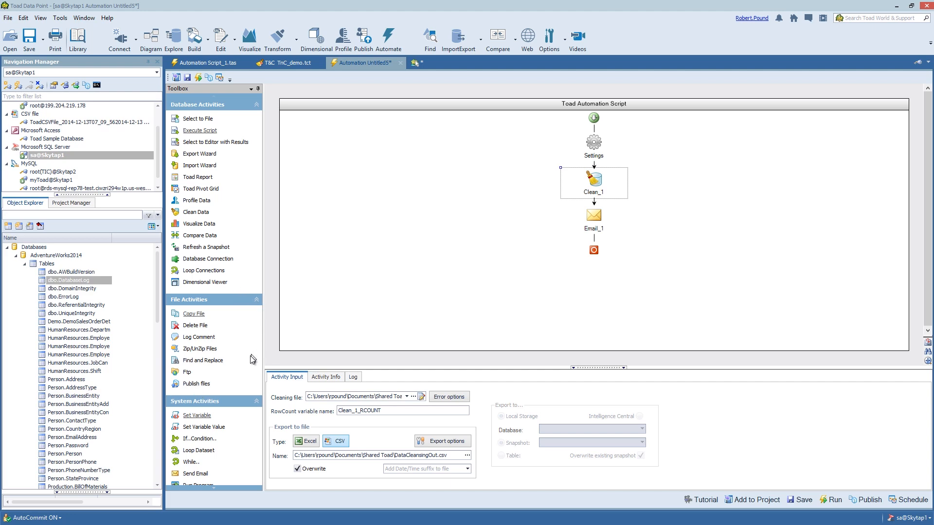
pyautogui.scroll(-5, 244, 365)
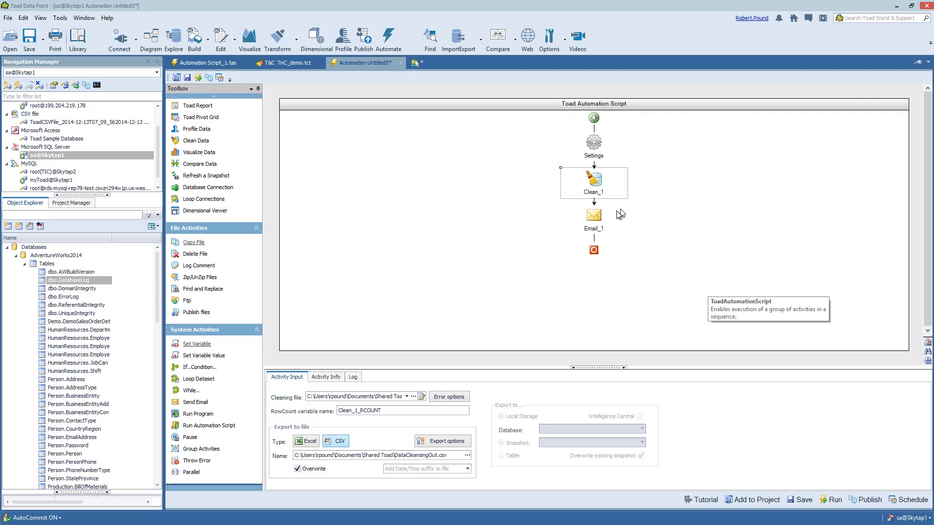
pyautogui.click(594, 149)
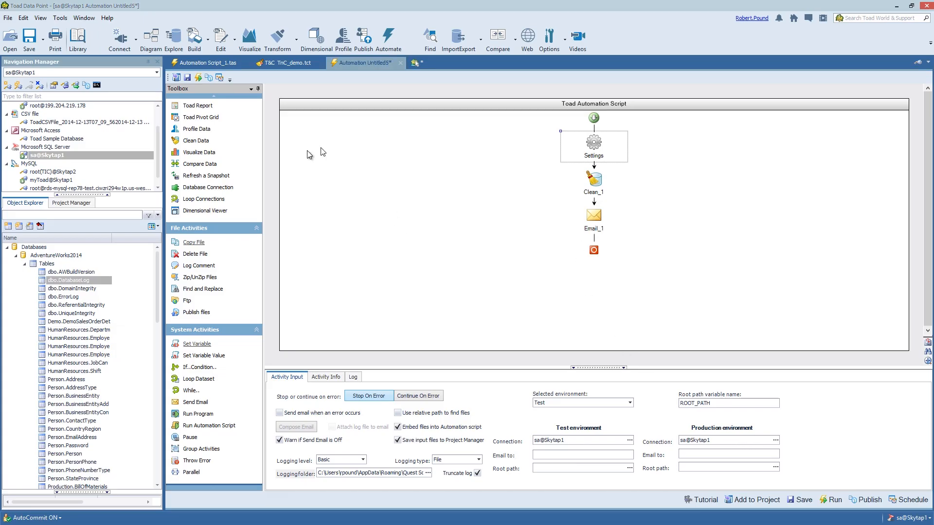
# Add a Profile Data activity after Email_1 and check its required-input error markers.
pyautogui.doubleClick(196, 129)
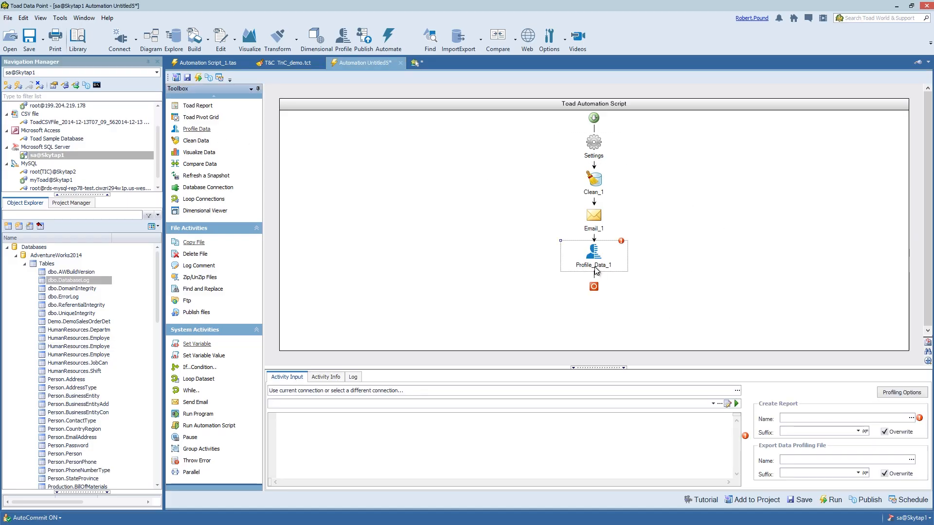
pyautogui.moveTo(625, 243)
pyautogui.moveTo(744, 438)
# Review the inputs of Email_1, as well as the inputs, activity information and log of Clean_1.
pyautogui.click(598, 224)
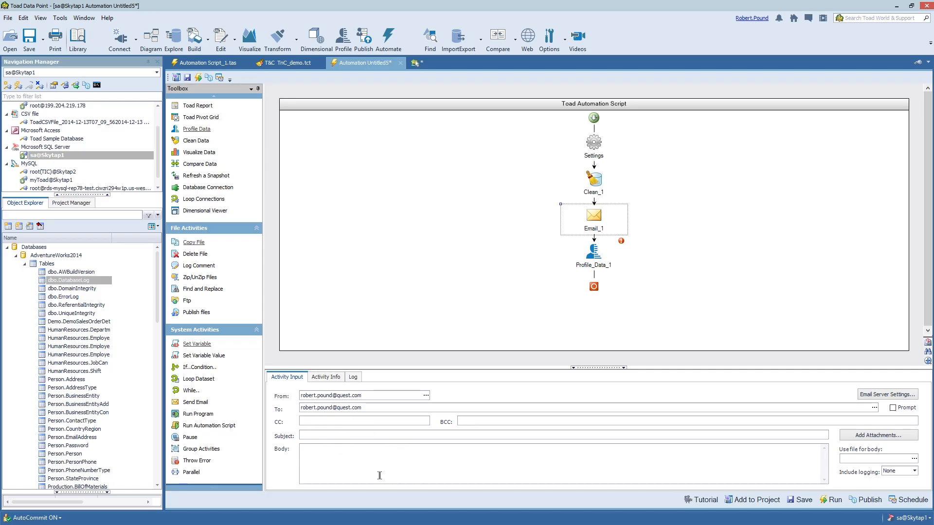
pyautogui.click(590, 192)
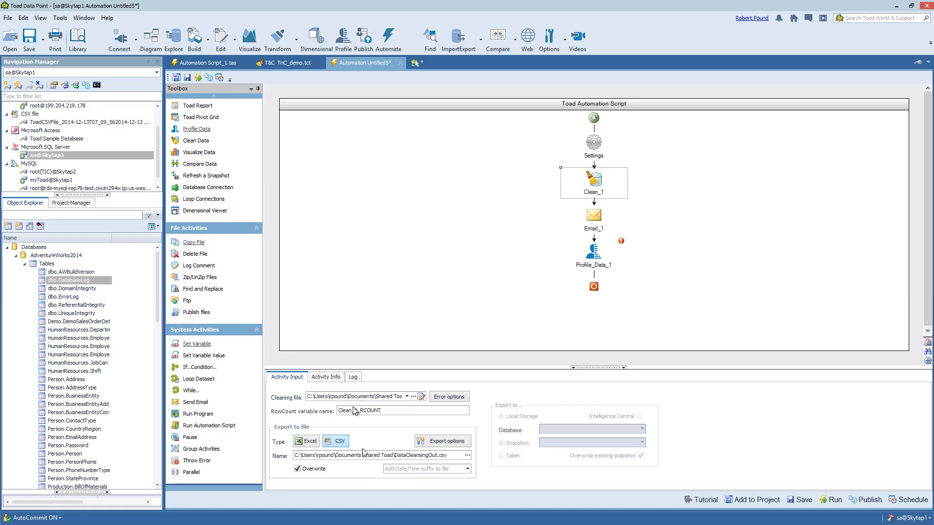
pyautogui.click(334, 378)
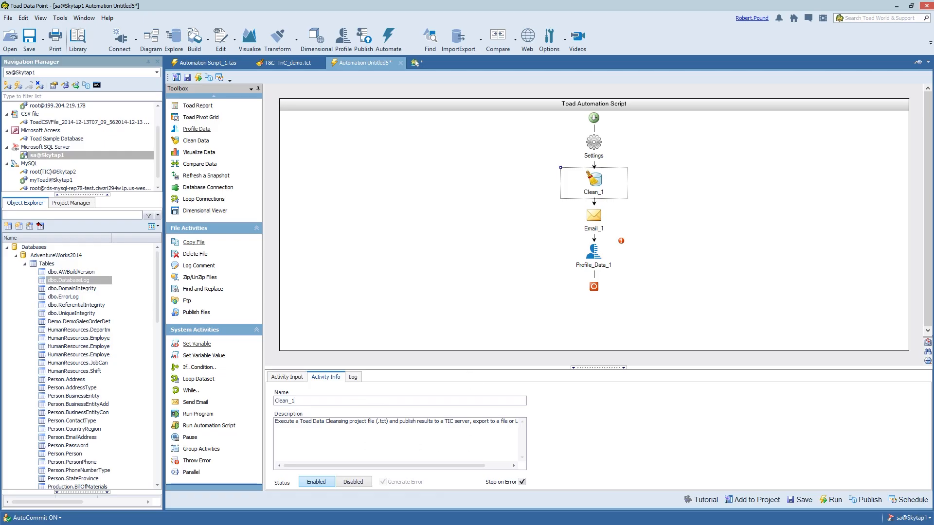
pyautogui.click(350, 402)
pyautogui.click(354, 377)
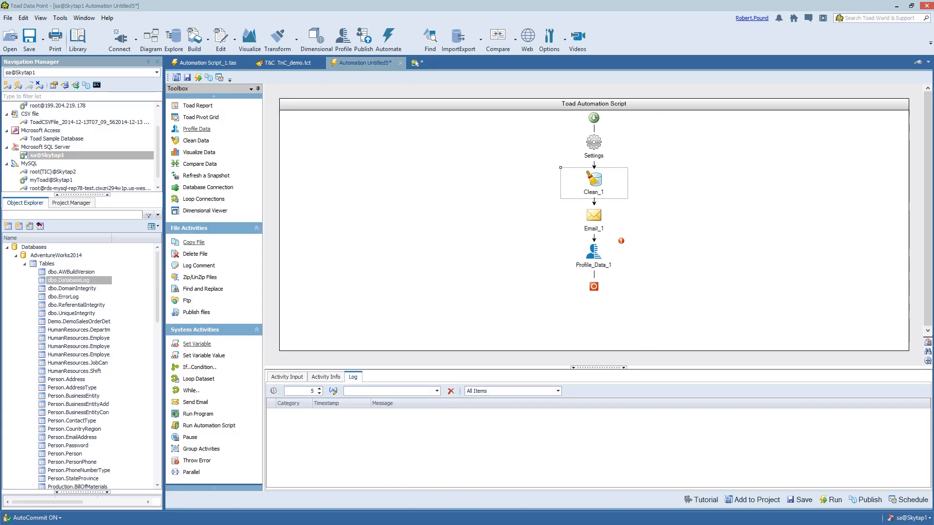
# Delete the Profile_Data_1 activity from the automation script.
pyautogui.rightClick(594, 255)
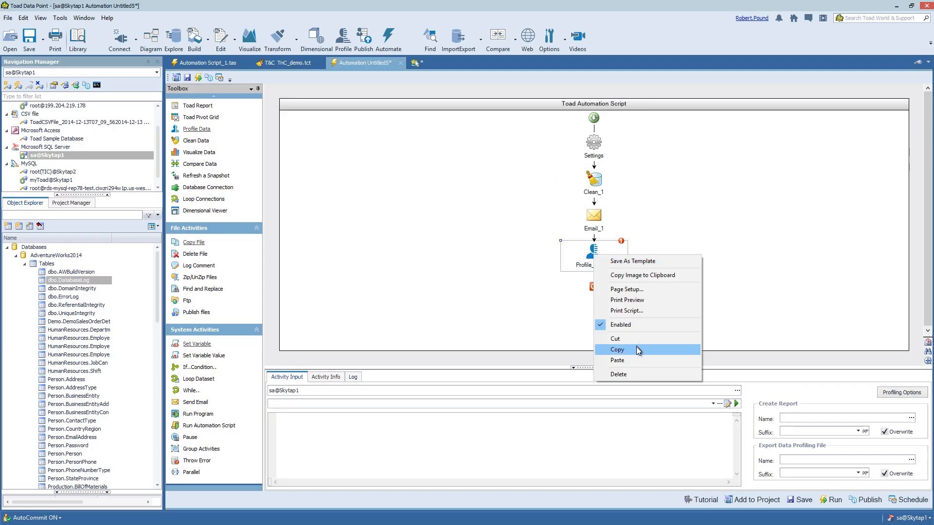
pyautogui.click(622, 374)
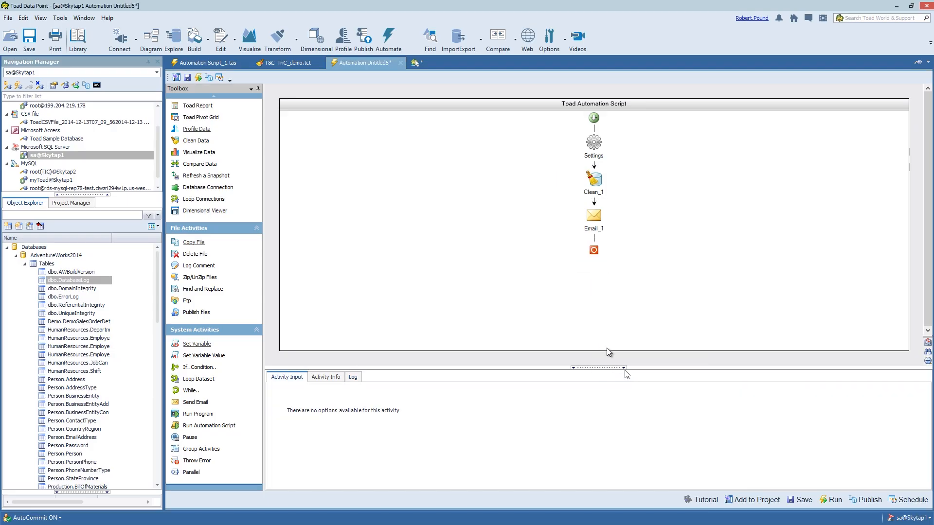
# Examine the Email_1 activity's email settings and its name, description and status information.
pyautogui.click(593, 216)
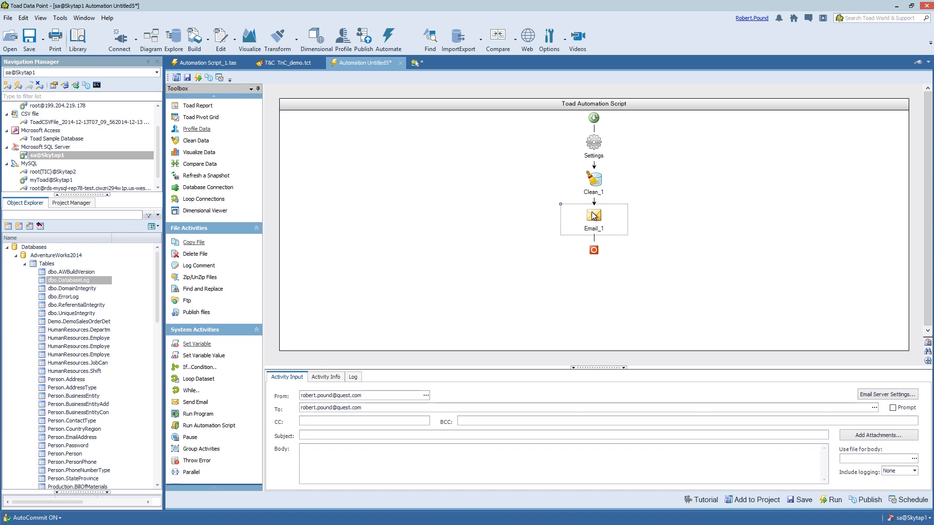
pyautogui.click(333, 378)
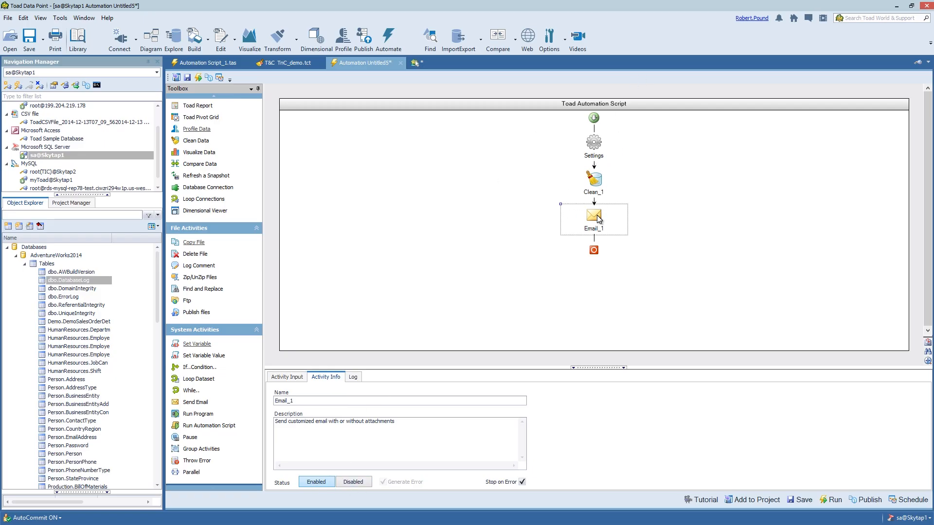
pyautogui.moveTo(598, 218)
# Disable the Clean_1 activity in the script and enable it again.
pyautogui.rightClick(597, 185)
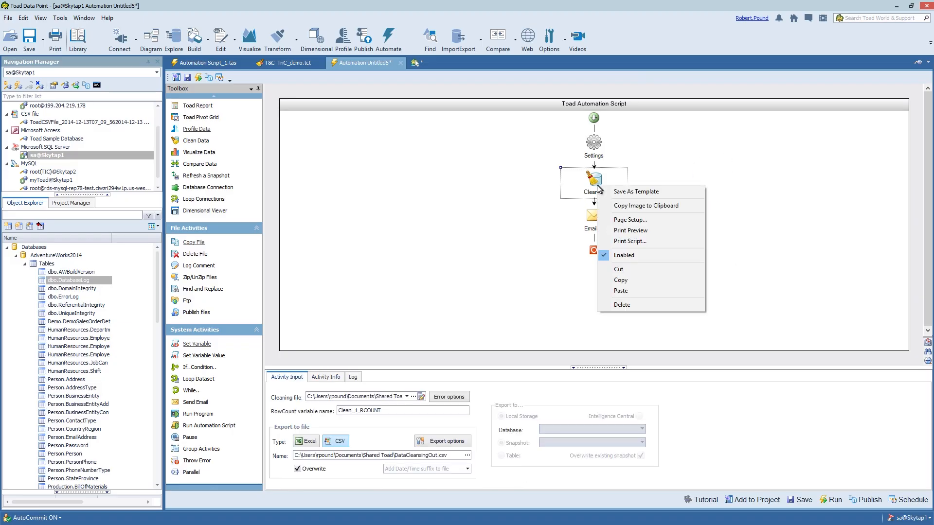
pyautogui.click(652, 256)
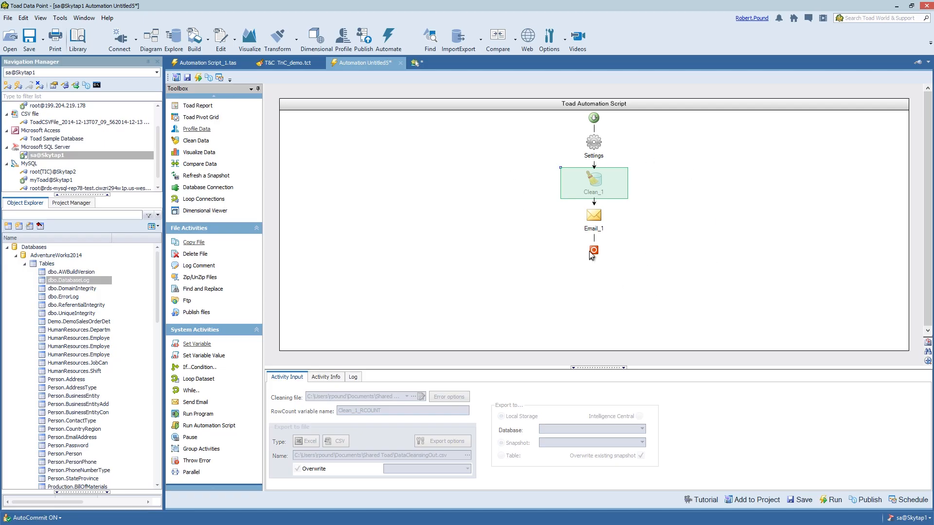
pyautogui.rightClick(601, 190)
pyautogui.click(653, 256)
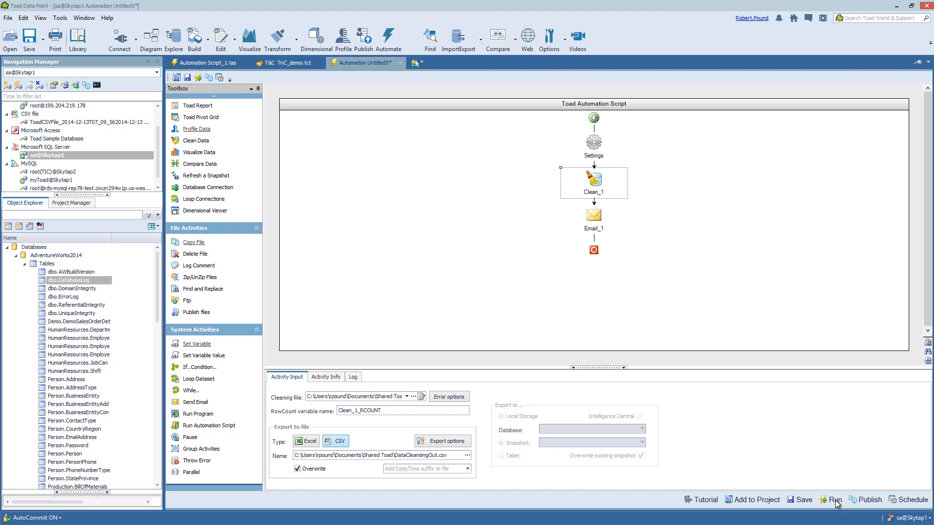
# Run the automation script, saving it as Script_1.tas in the Shared Toad folder and replacing the existing file.
pyautogui.click(202, 78)
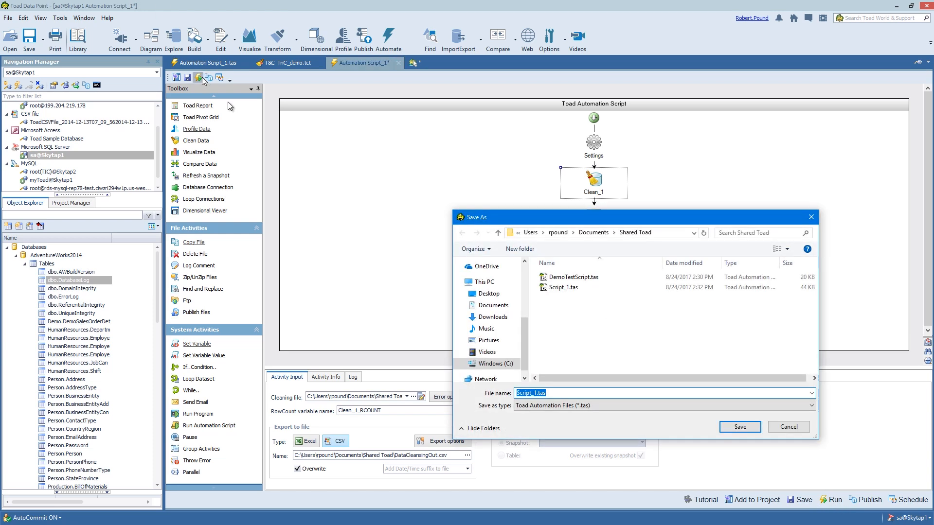
pyautogui.click(749, 428)
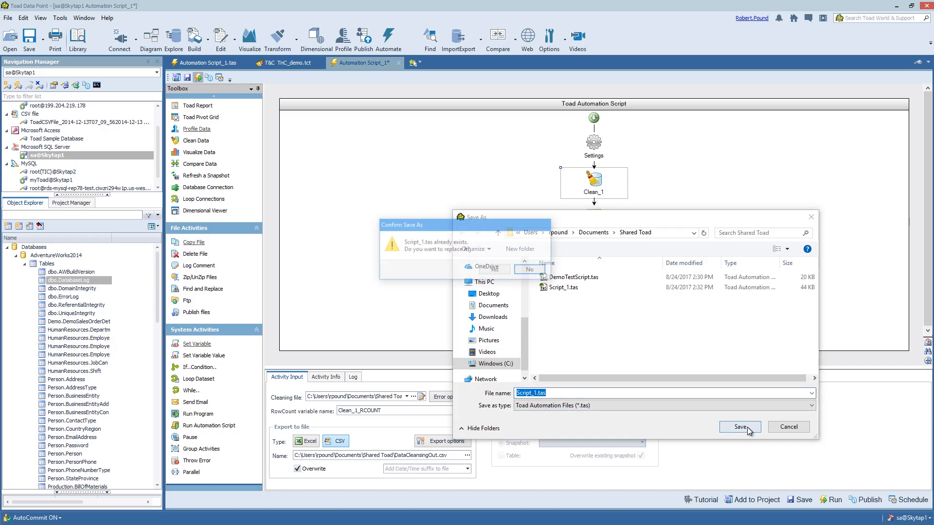
pyautogui.click(495, 270)
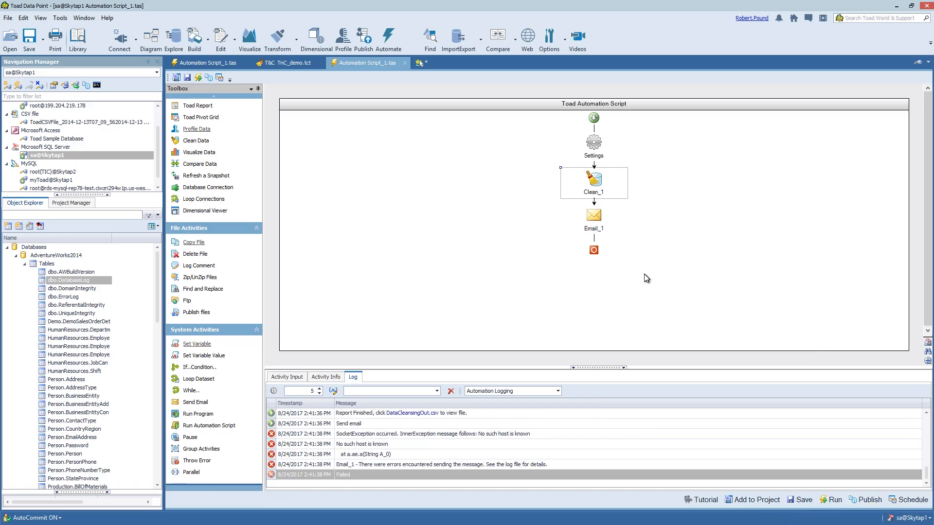
# Open the product help from the start page, collapse the Work with Data topics to view the main contents, and close the help.
pyautogui.click(420, 64)
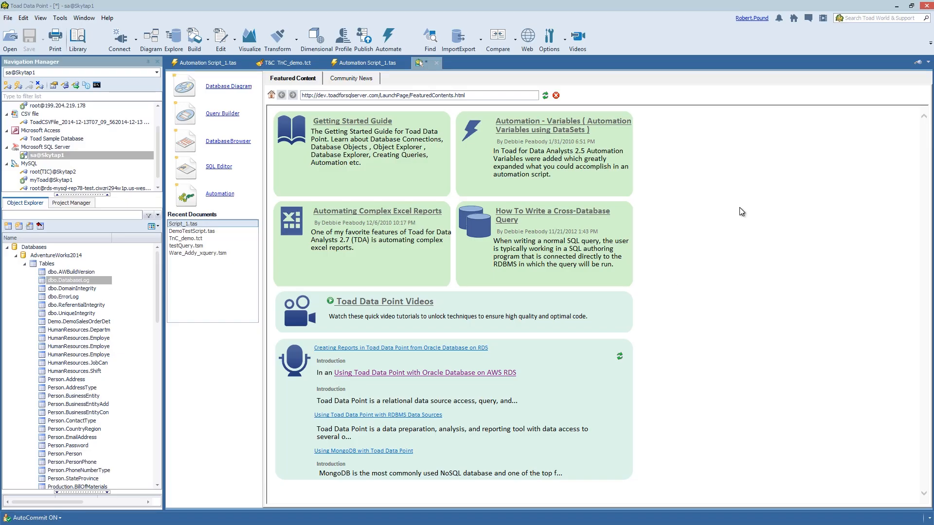
pyautogui.click(107, 18)
pyautogui.click(46, 30)
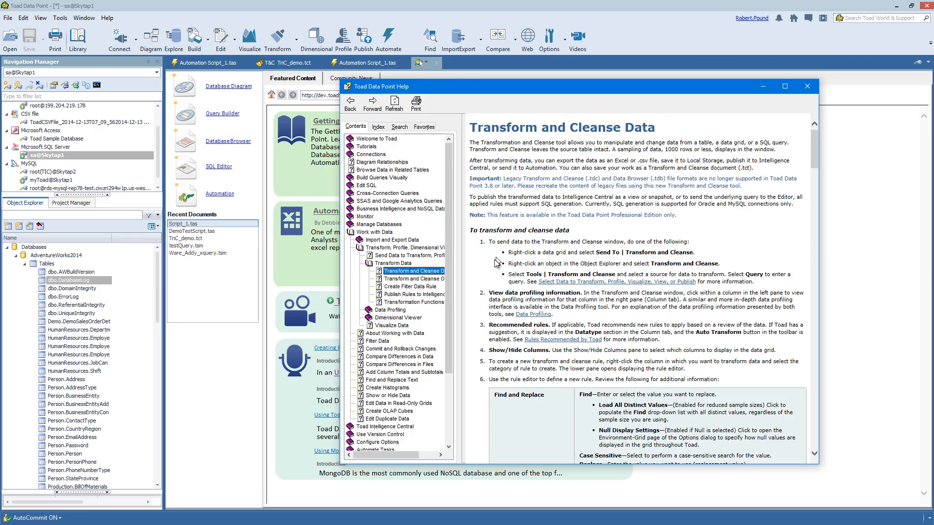
pyautogui.click(362, 250)
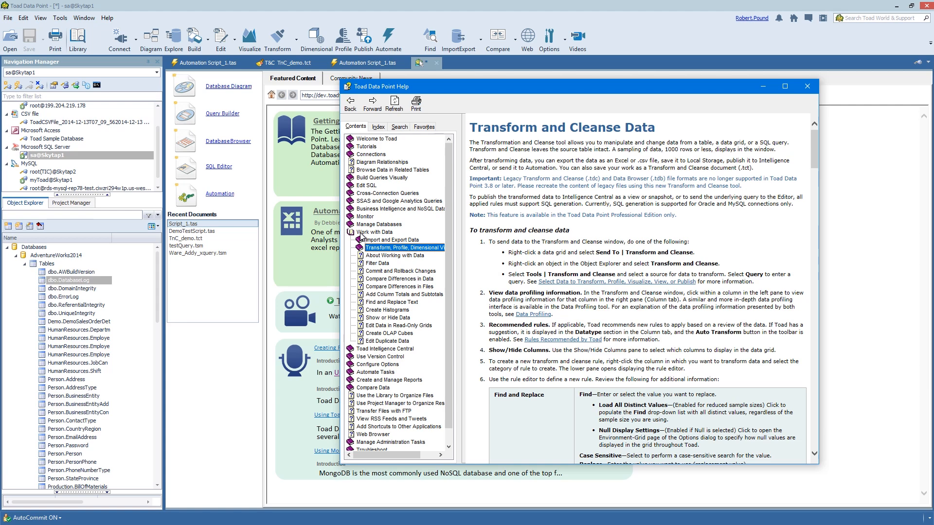
pyautogui.click(364, 233)
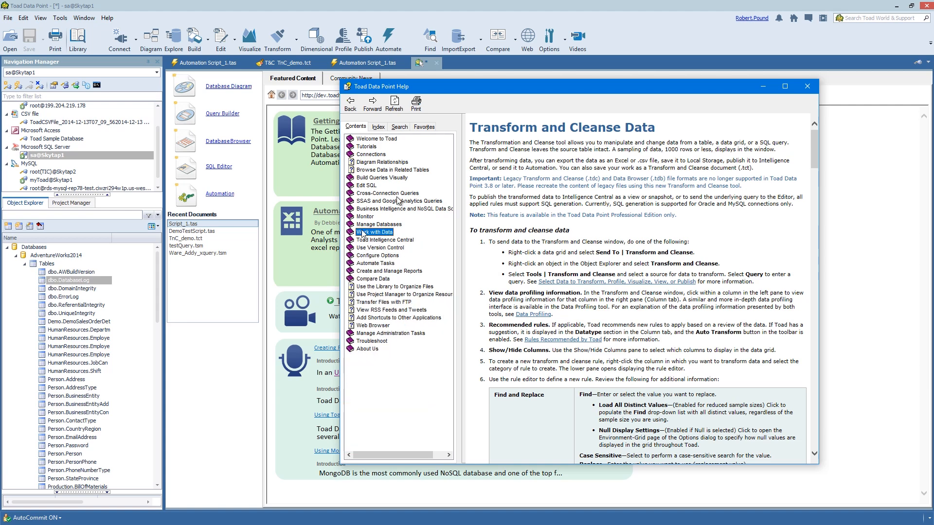
pyautogui.click(807, 86)
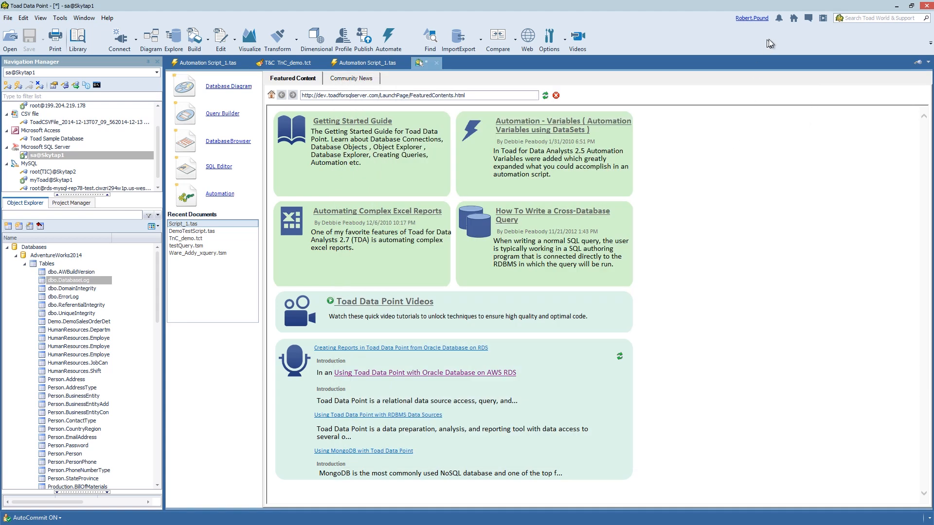
# View the Learn Toad Data Point notification about what is new in v4.2 and close it.
pyautogui.click(780, 19)
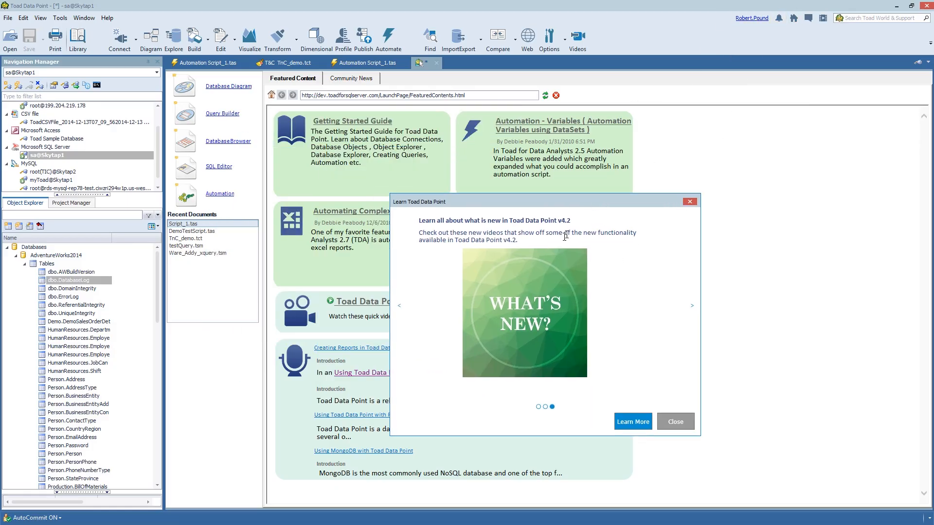
pyautogui.click(691, 202)
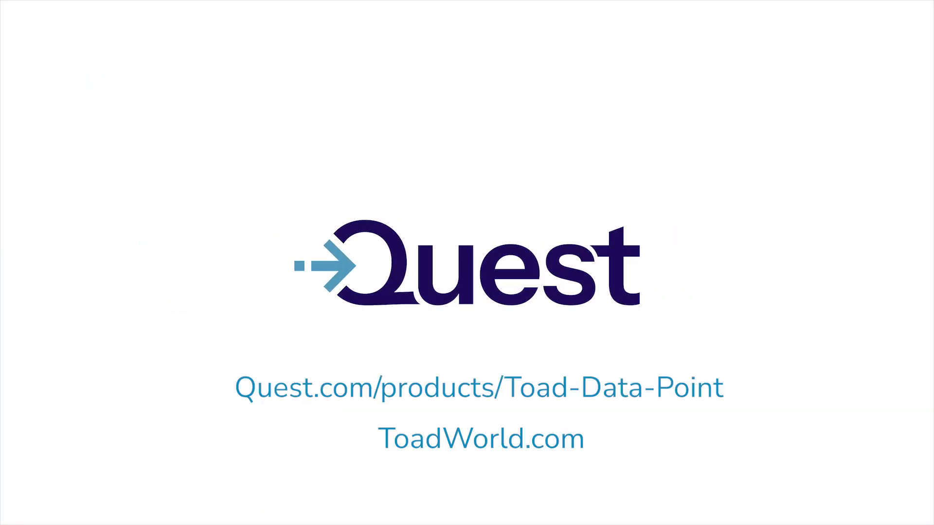